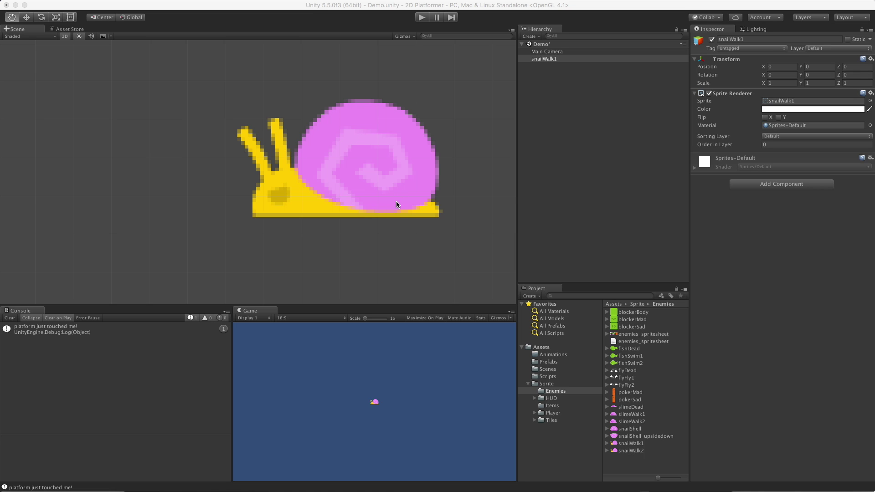
Step: Add a Polygon Collider 2D to snailWalk1 and reshape its outline to follow the back and top of the shell
{"action": "left_click", "coordinate": [791, 185]}
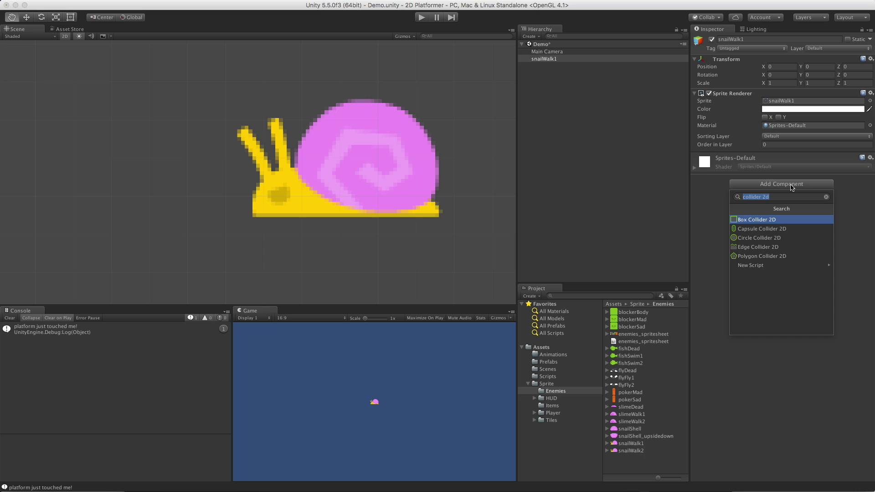
{"action": "left_click", "coordinate": [788, 256]}
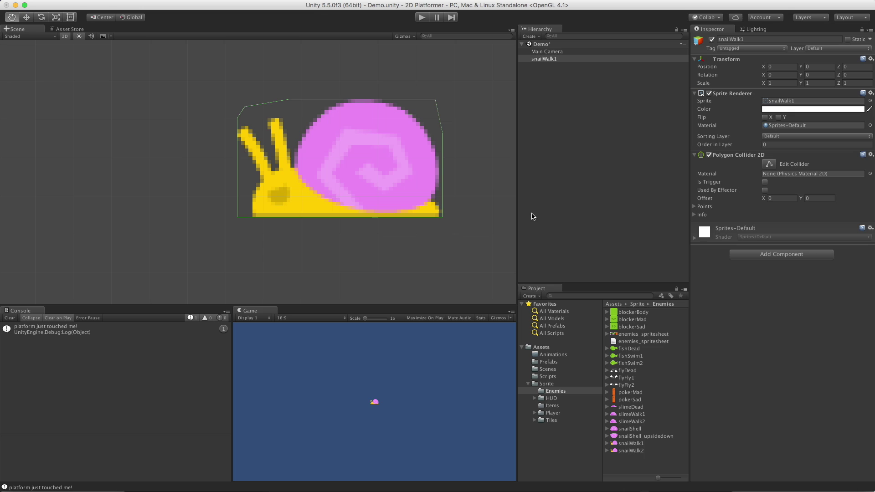
{"action": "left_click", "coordinate": [770, 165]}
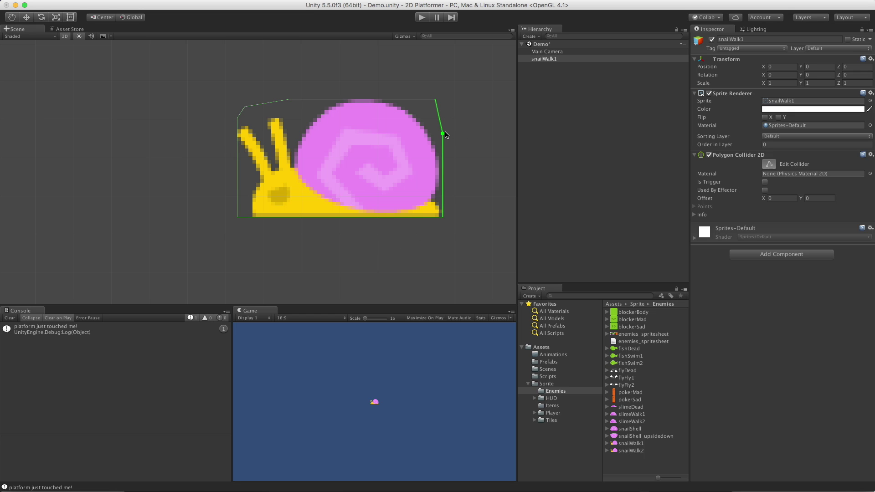
{"action": "left_click_drag", "start_coordinate": [446, 138], "coordinate": [439, 202]}
{"action": "left_click_drag", "start_coordinate": [437, 167], "coordinate": [443, 173]}
{"action": "left_click_drag", "start_coordinate": [437, 101], "coordinate": [397, 97]}
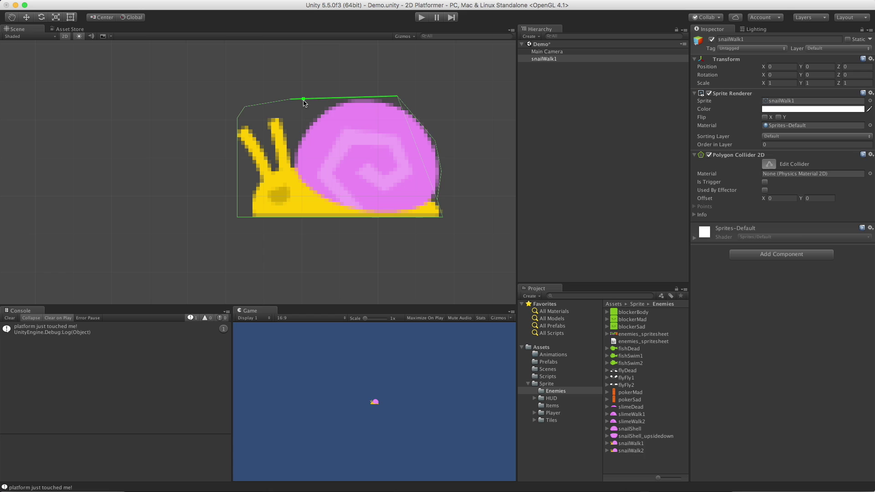
{"action": "left_click", "coordinate": [345, 95]}
{"action": "left_click_drag", "start_coordinate": [322, 98], "coordinate": [292, 149]}
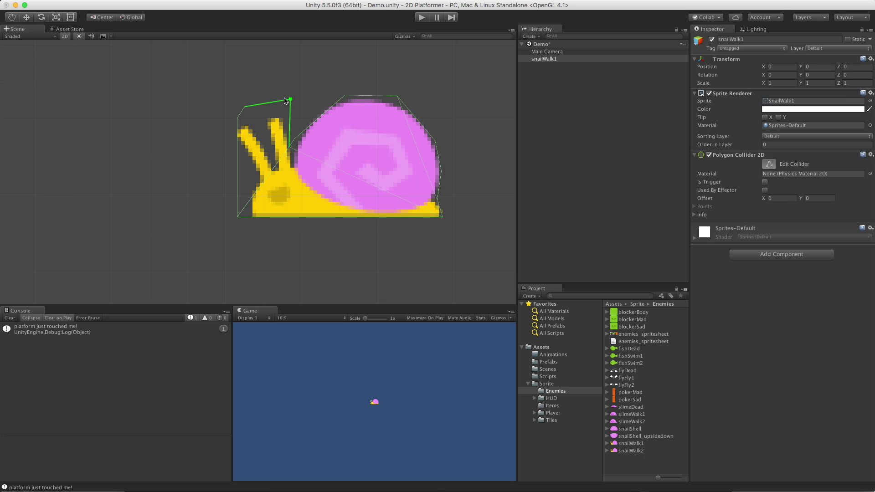
Step: Fit the polygon collider's outline around the snail's two eye stalks, head and front corner of the base
{"action": "left_click_drag", "start_coordinate": [292, 100], "coordinate": [273, 163]}
{"action": "mouse_move", "coordinate": [240, 123]}
{"action": "left_mouse_down"}
{"action": "mouse_move", "coordinate": [245, 142]}
{"action": "mouse_move", "coordinate": [235, 129]}
{"action": "left_mouse_up"}
{"action": "left_click_drag", "start_coordinate": [236, 174], "coordinate": [260, 174]}
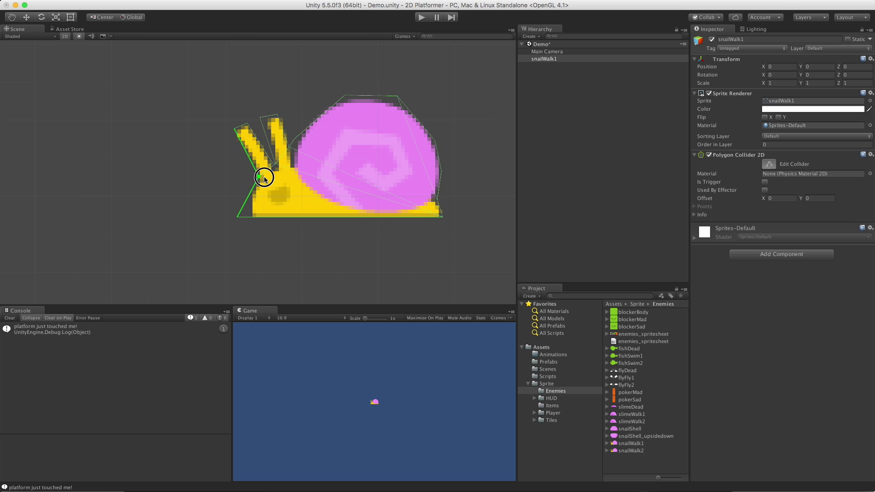
{"action": "mouse_move", "coordinate": [239, 216]}
{"action": "left_mouse_down"}
{"action": "mouse_move", "coordinate": [250, 218]}
{"action": "mouse_move", "coordinate": [250, 192]}
{"action": "mouse_move", "coordinate": [253, 217]}
{"action": "left_mouse_up"}
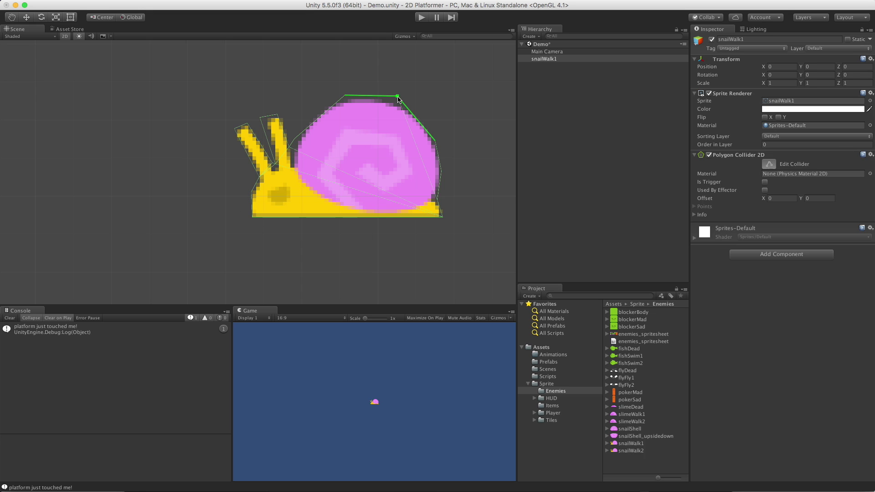
Step: Delete the collider vertex at the shell's upper left and pull a new one out close to the shell's edge
{"action": "key", "text": "ctrl"}
{"action": "left_click", "coordinate": [344, 95], "text": "ctrl"}
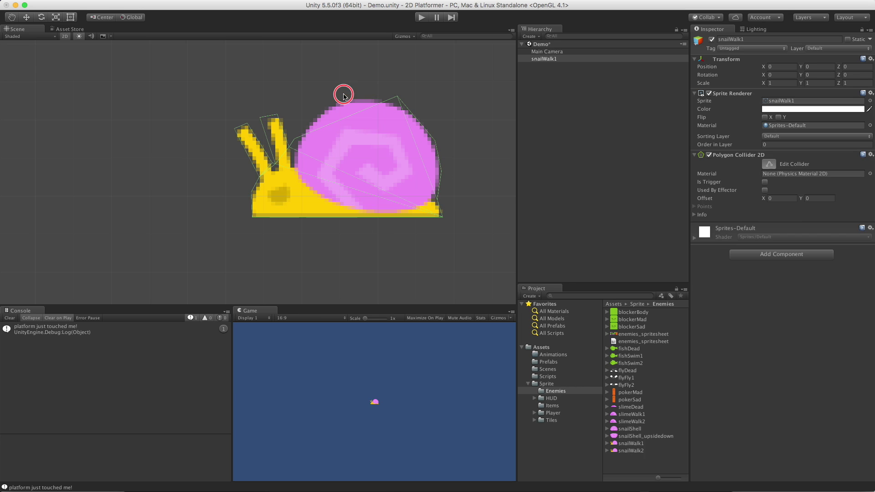
{"action": "left_click_drag", "start_coordinate": [351, 116], "coordinate": [343, 100]}
Step: Add a trial vertex below the snail's base and delete it, and hide the sprite briefly to view the bare collider outline
{"action": "left_click_drag", "start_coordinate": [380, 220], "coordinate": [382, 249]}
{"action": "left_click", "coordinate": [381, 248], "text": "ctrl"}
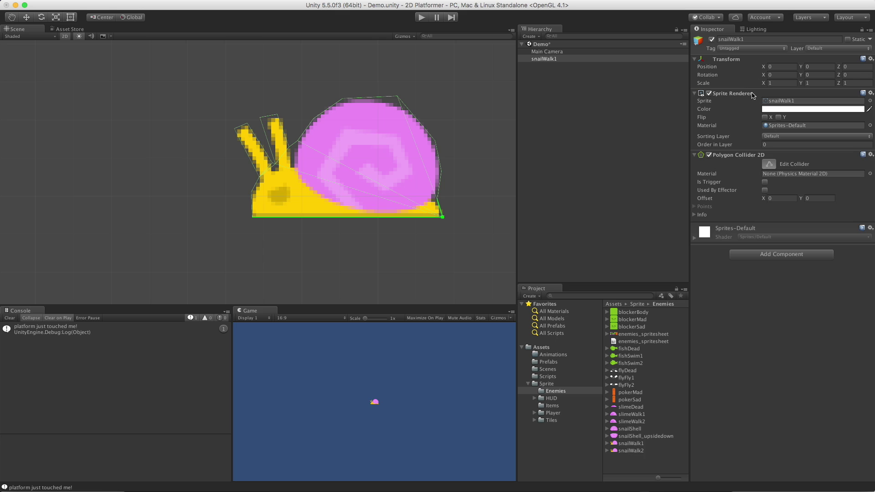
{"action": "left_click", "coordinate": [709, 93]}
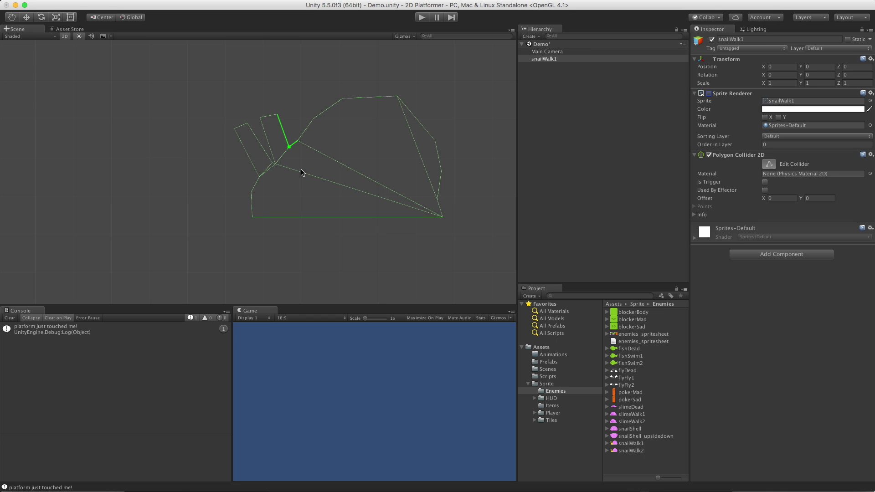
{"action": "key", "text": "super+z"}
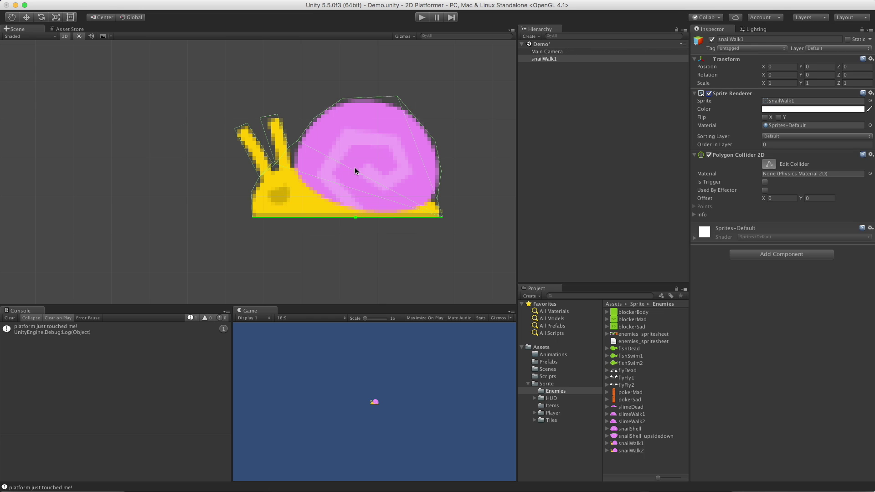
Step: Move the collider vertex at the shell's upper right closer to the shell and finish editing the outline
{"action": "mouse_move", "coordinate": [396, 97]}
{"action": "left_mouse_down"}
{"action": "mouse_move", "coordinate": [389, 91]}
{"action": "mouse_move", "coordinate": [389, 100]}
{"action": "left_mouse_up"}
{"action": "left_click_drag", "start_coordinate": [763, 199], "coordinate": [802, 201]}
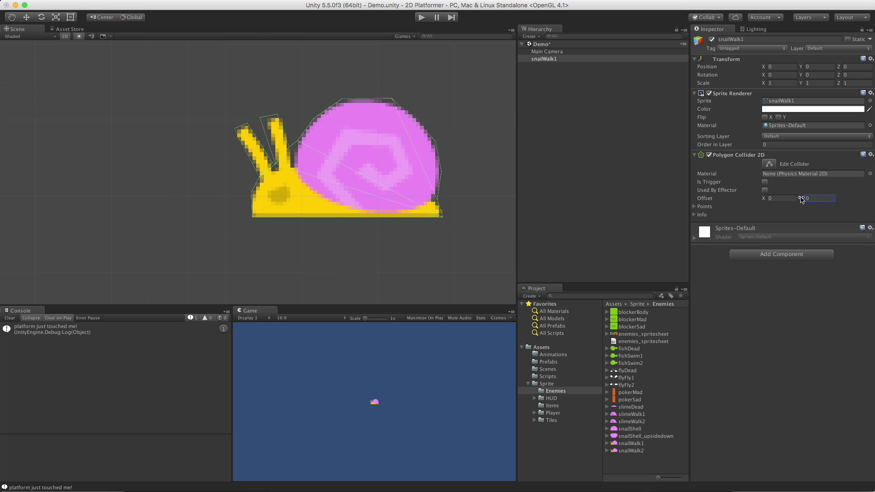
Step: With the collider's Points list expanded, add two trial vertices below the snail's base, delete both and leave collider editing
{"action": "left_click", "coordinate": [695, 207]}
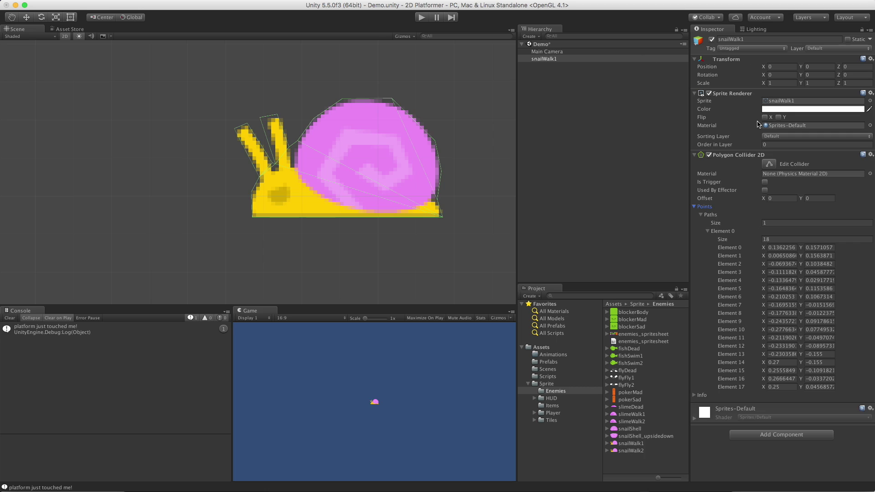
{"action": "left_click", "coordinate": [769, 164]}
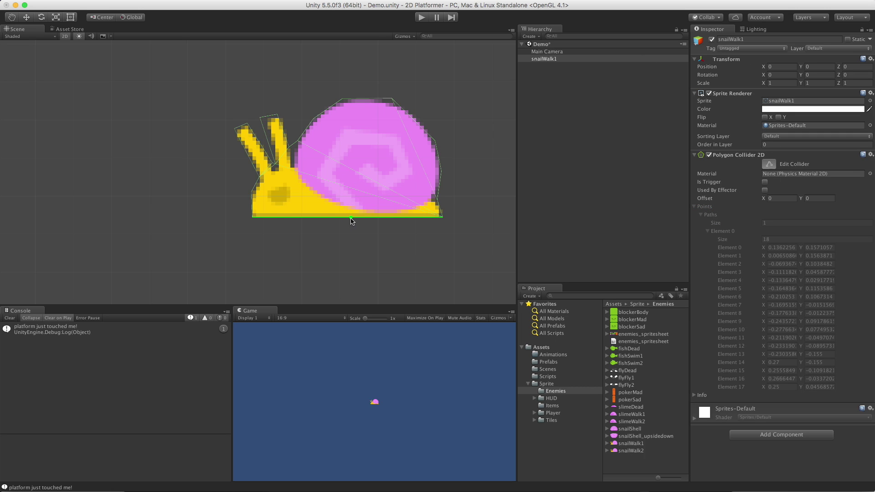
{"action": "left_click_drag", "start_coordinate": [352, 219], "coordinate": [344, 285]}
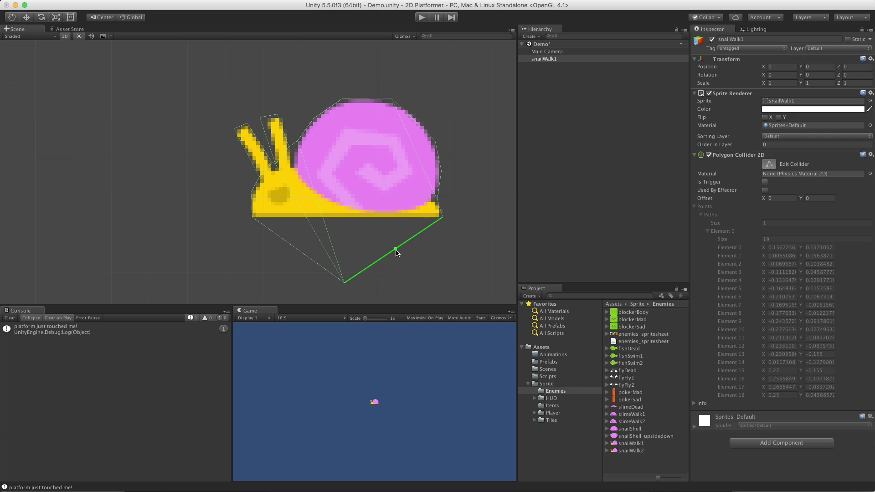
{"action": "left_click_drag", "start_coordinate": [395, 249], "coordinate": [414, 259]}
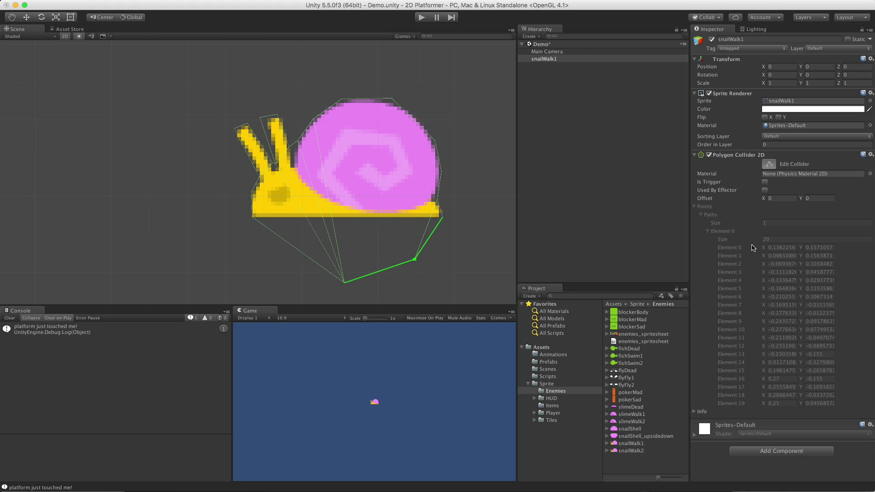
{"action": "left_click", "coordinate": [345, 284], "text": "super"}
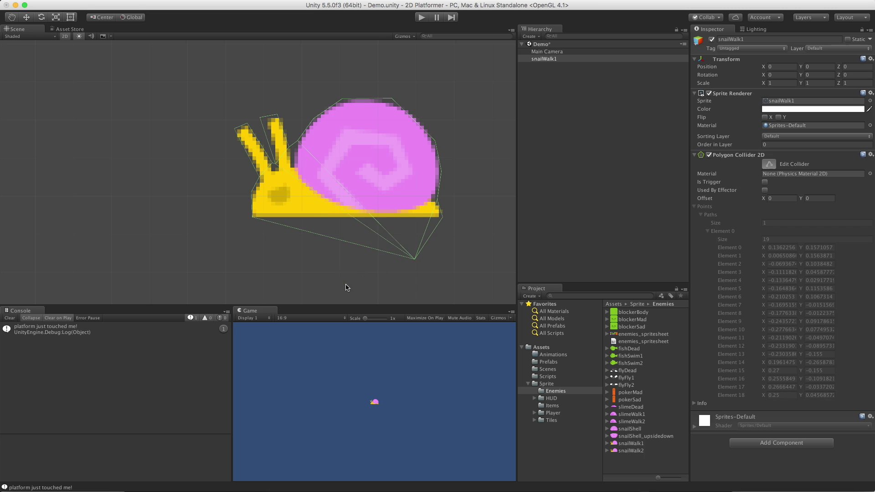
{"action": "left_click", "coordinate": [418, 258], "text": "super"}
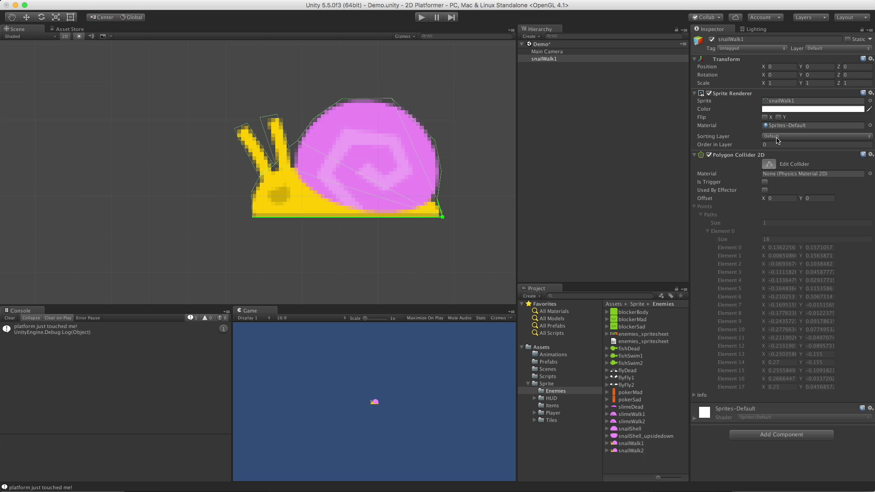
{"action": "left_click", "coordinate": [770, 164]}
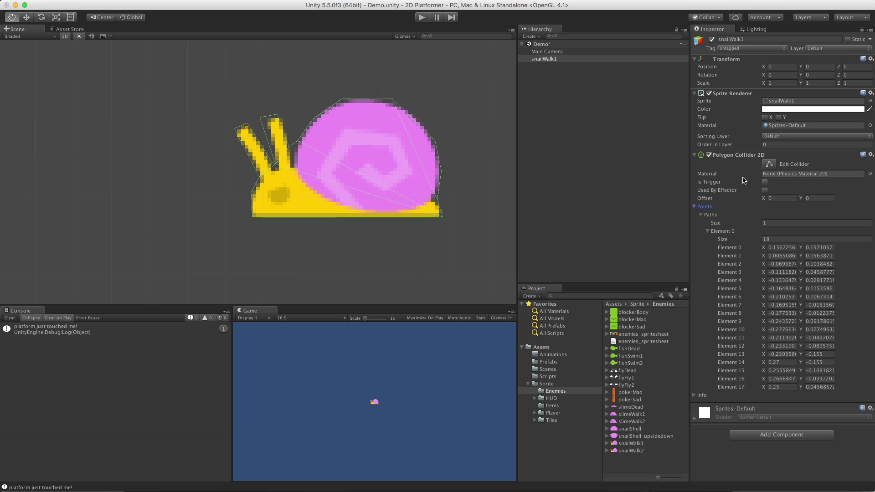
Step: Collapse the collider's Points list and review its Info section
{"action": "left_click", "coordinate": [694, 207]}
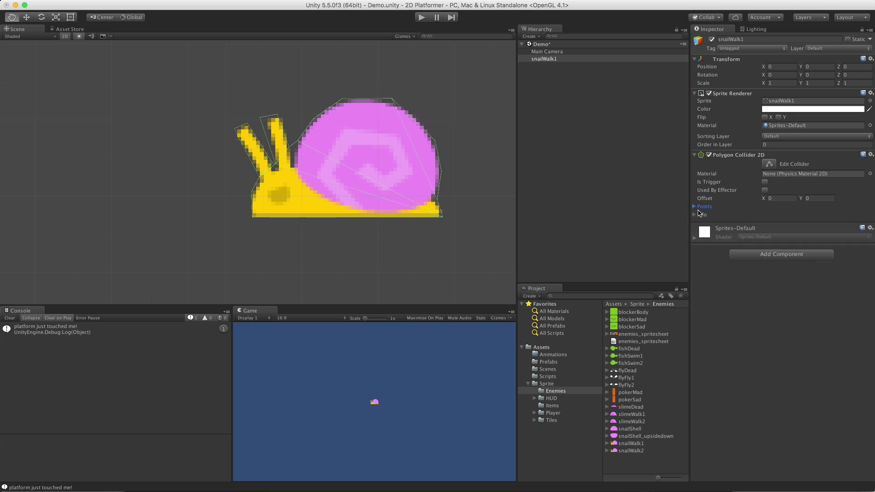
{"action": "left_click", "coordinate": [695, 216]}
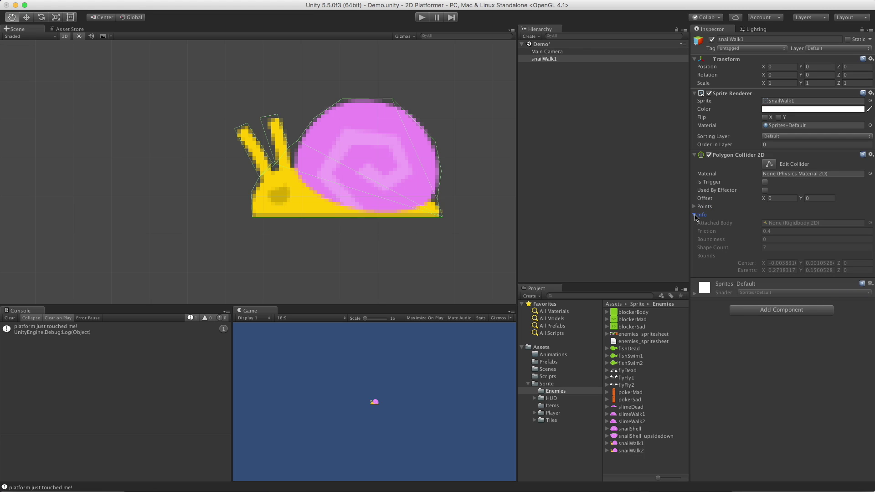
{"action": "left_click", "coordinate": [695, 216]}
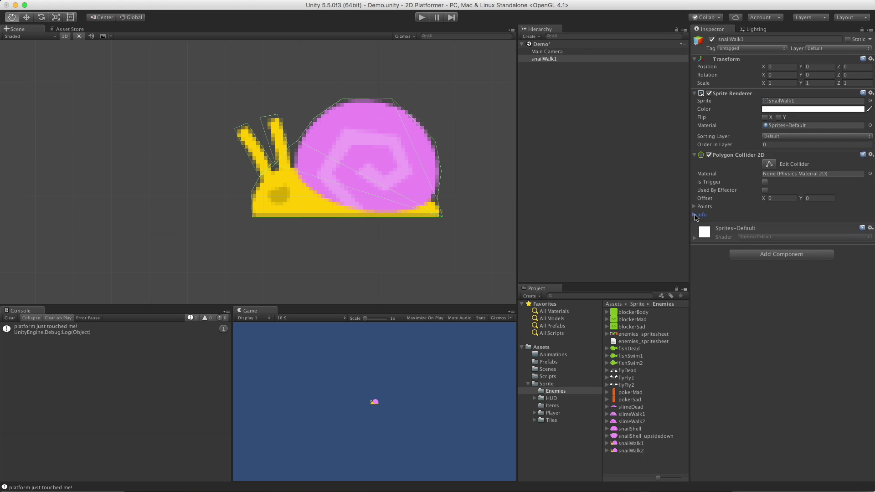